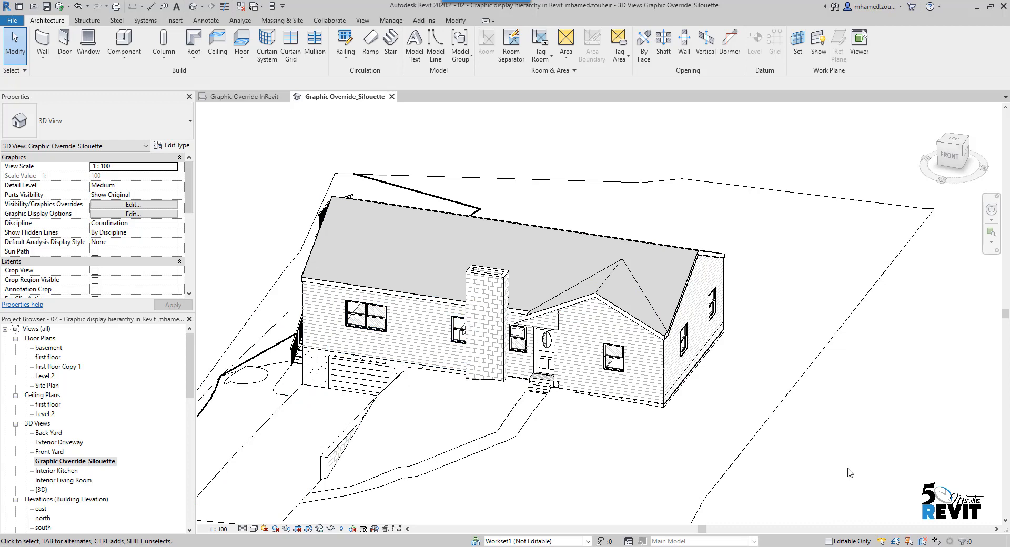
Set the silhouettes of the 3D view to Wide Lines in the graphic display options and apply the change.
middle_click_drag(845, 467, 846, 461)
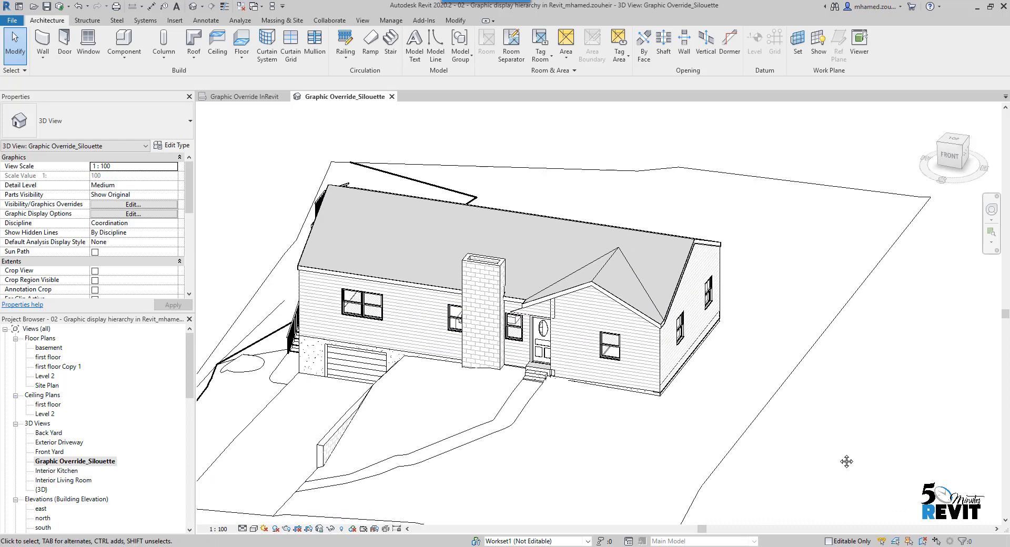
left_click(253, 528)
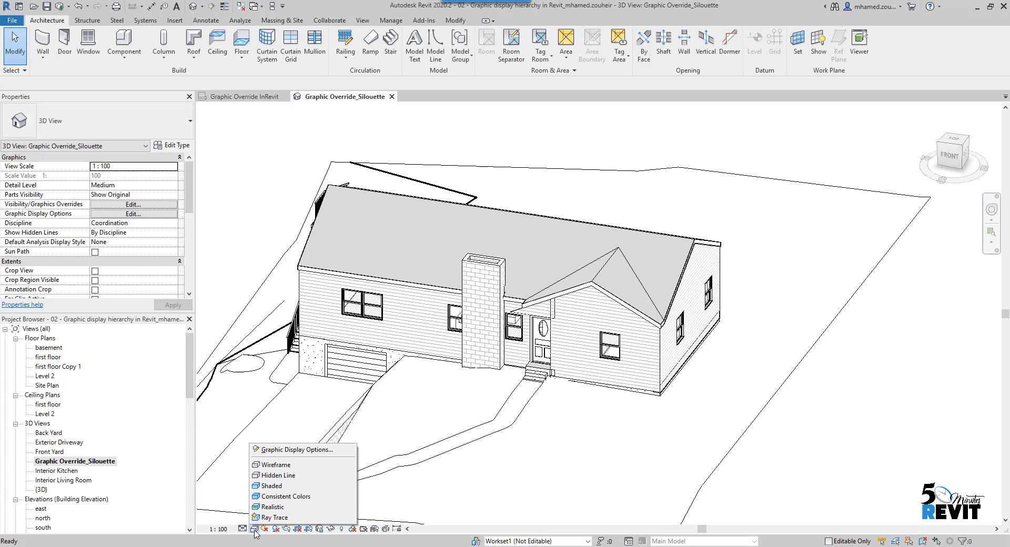
left_click(288, 451)
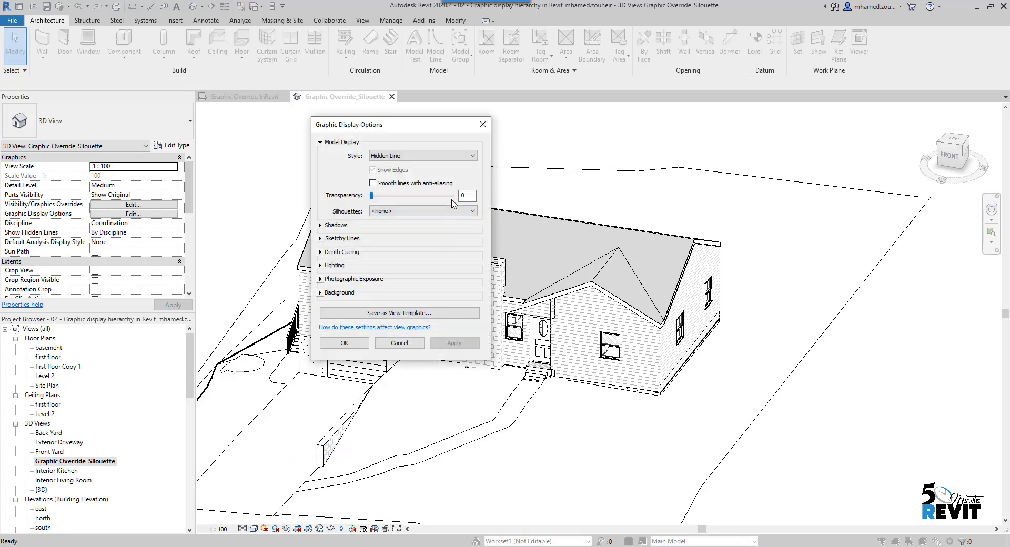
left_click_drag(367, 132, 283, 126)
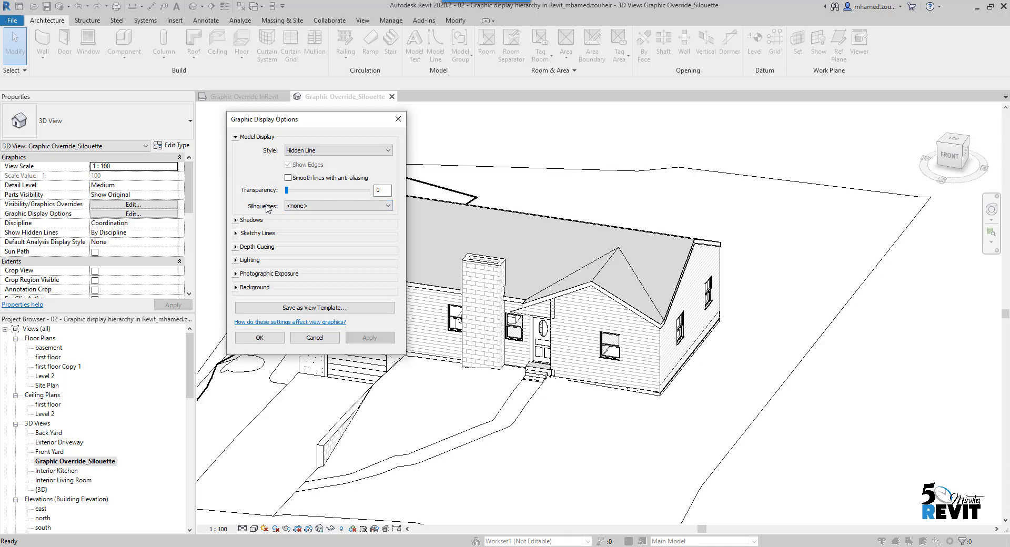
left_click(293, 206)
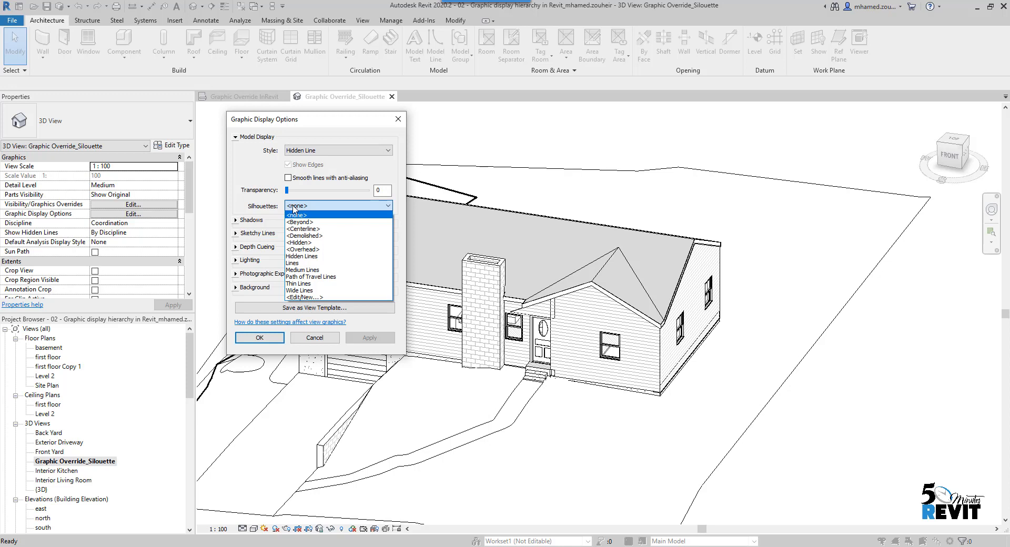
left_click(301, 290)
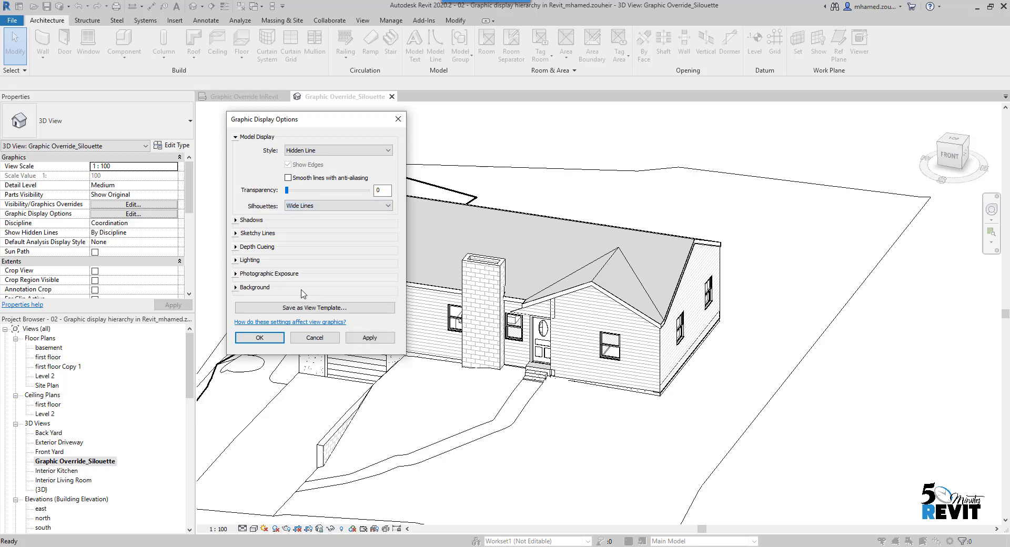
left_click(373, 340)
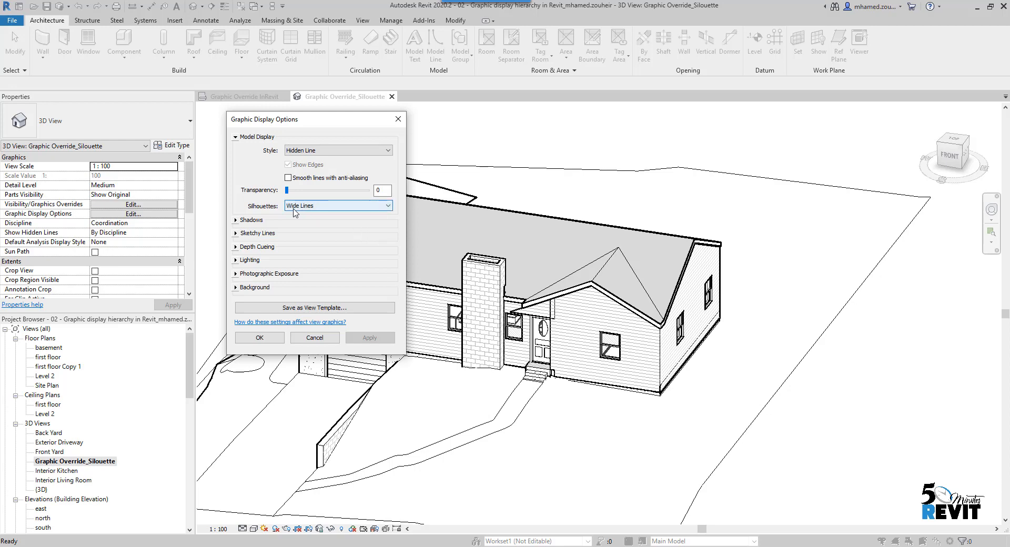
left_click(260, 337)
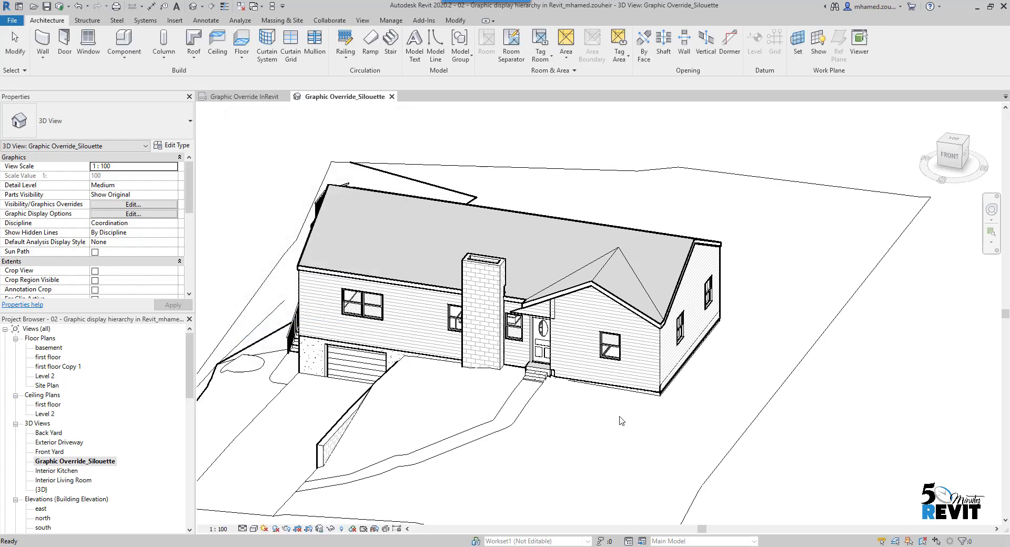
Examine the silhouette edges on the roof, chimney, walls and windows from several sides of the house.
scroll(621, 420, "up", 3)
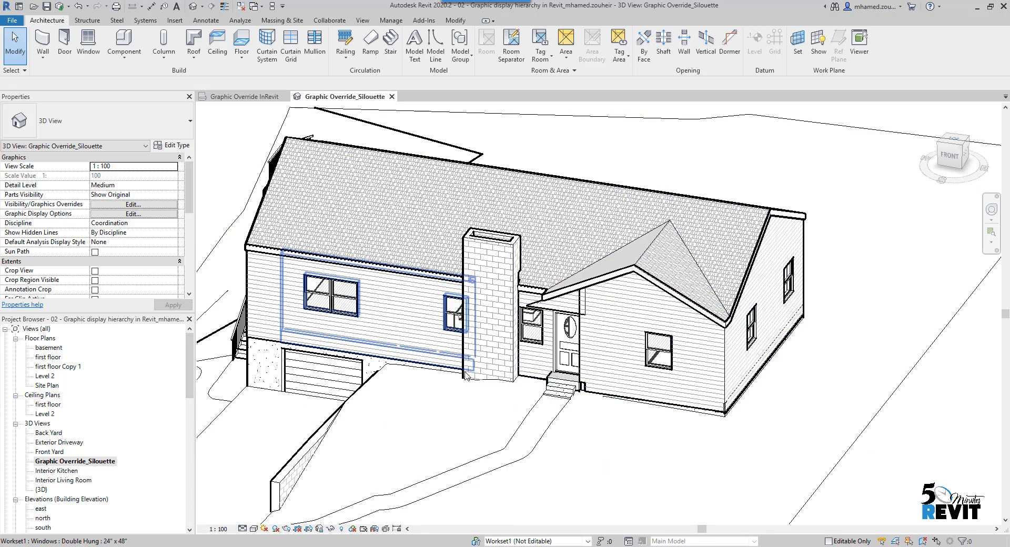
middle_click_drag(463, 439, 602, 426, "shift")
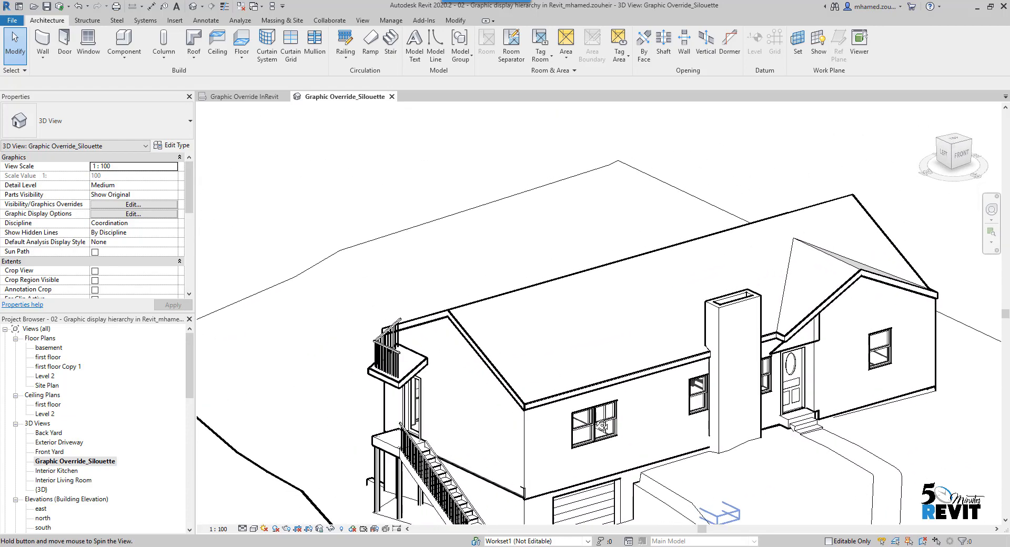
scroll(762, 484, "up", 5)
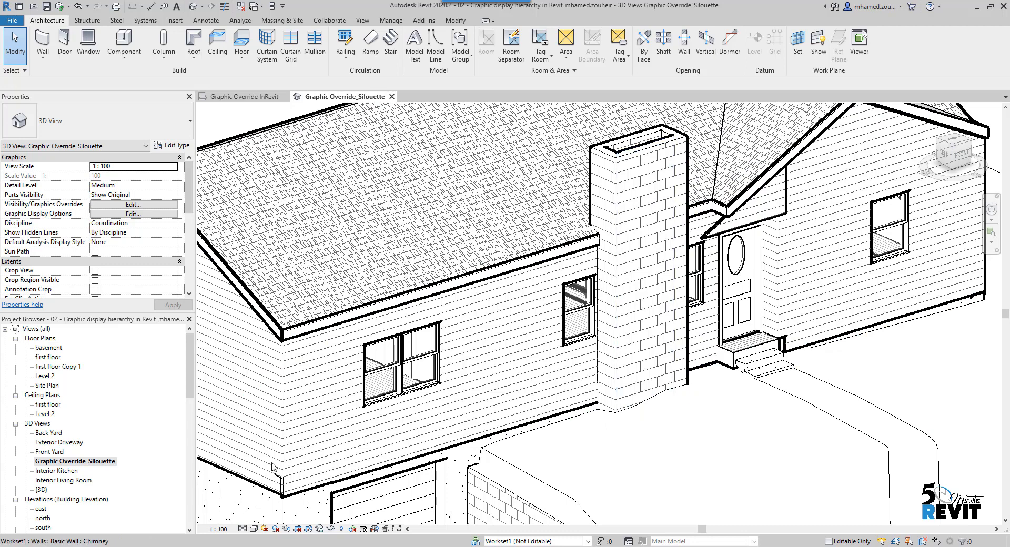
scroll(416, 468, "down", 3)
middle_click_drag(416, 468, 453, 470, "shift")
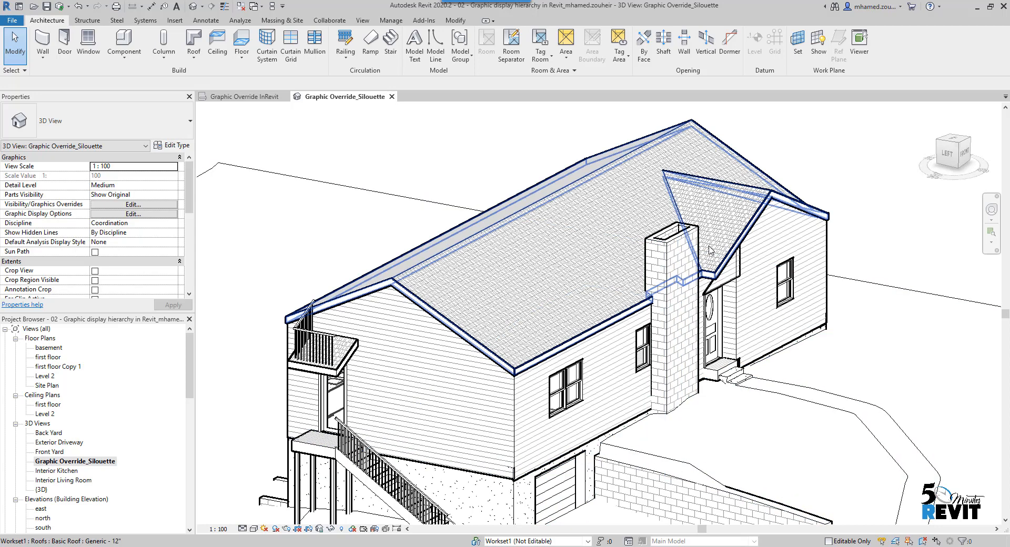
scroll(699, 231, "up", 3)
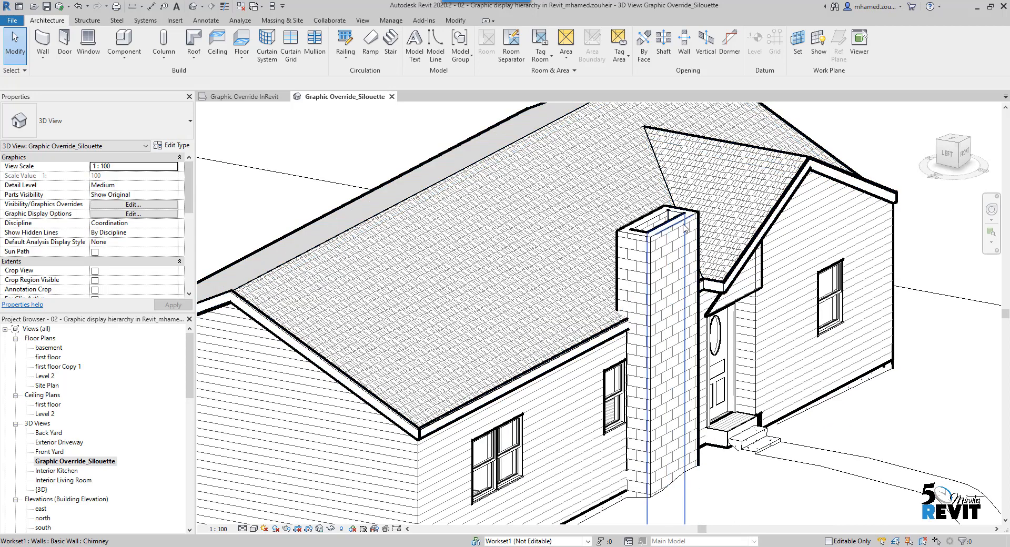
scroll(637, 472, "down", 3)
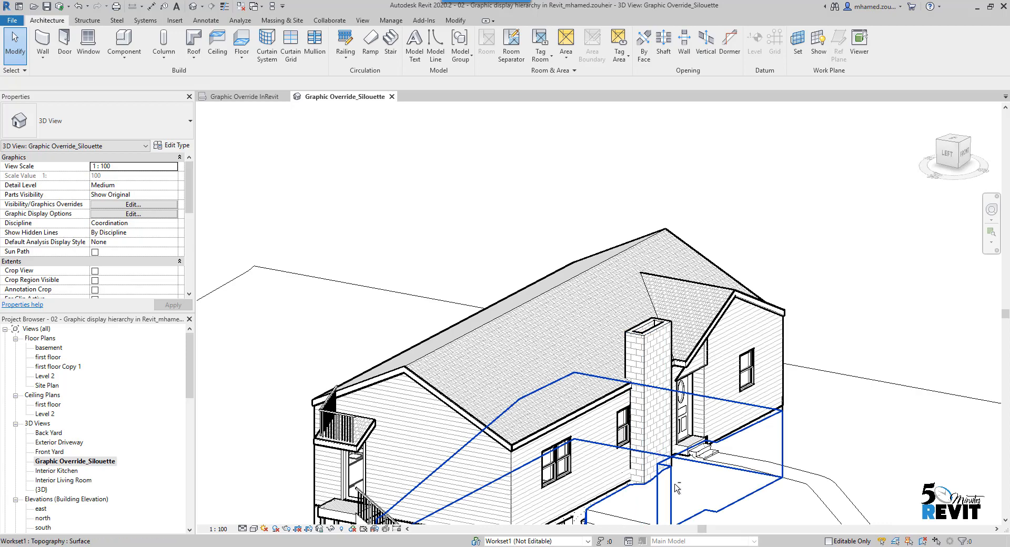
middle_click_drag(677, 490, 584, 466, "shift")
scroll(500, 495, "up", 2)
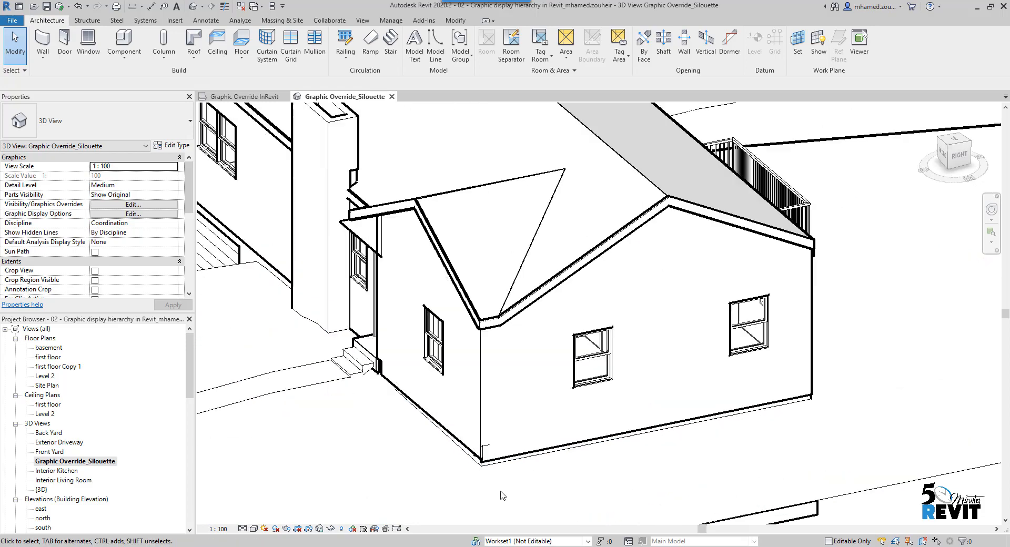
middle_click_drag(501, 496, 642, 537)
scroll(541, 483, "down", 1)
scroll(467, 217, "down", 1)
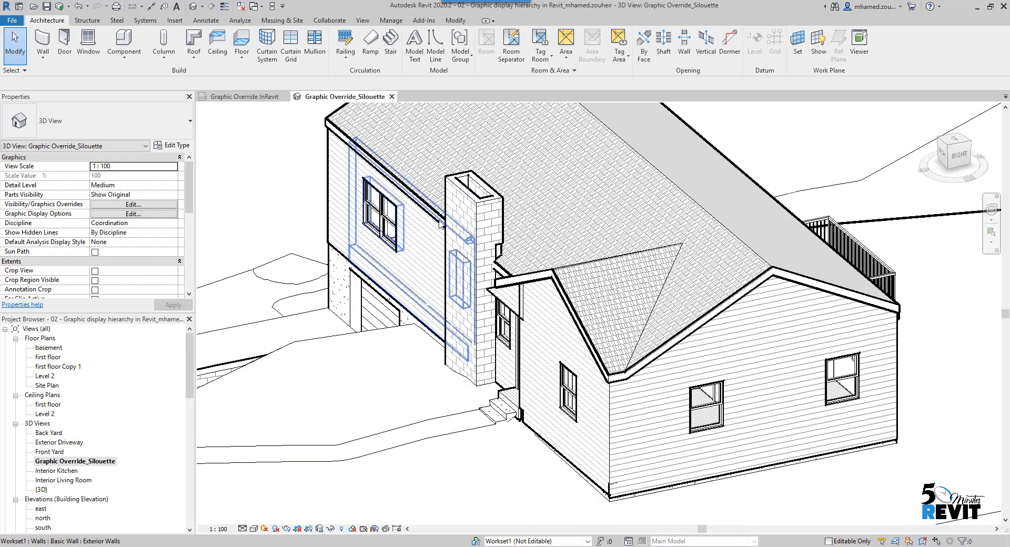
middle_click_drag(456, 319, 467, 395)
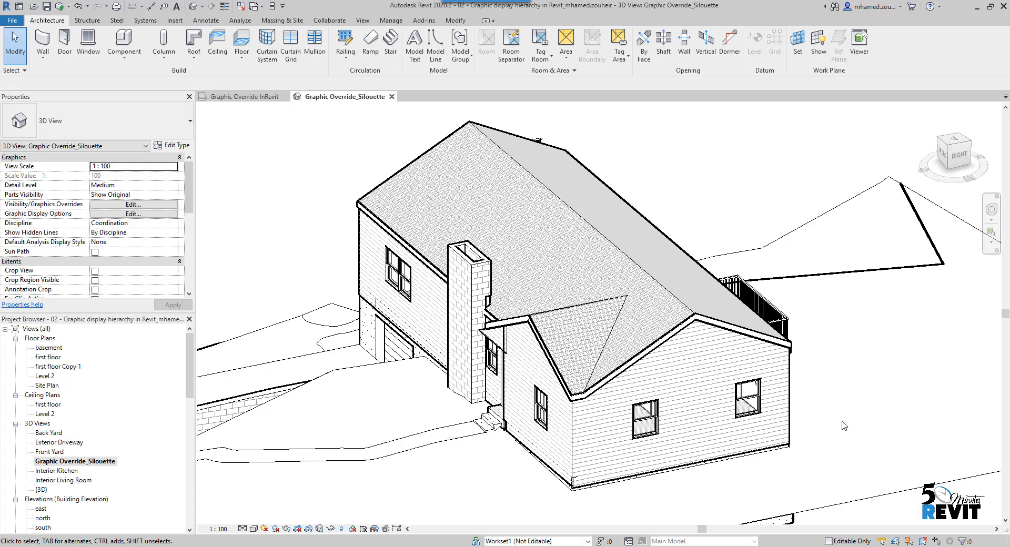
Create a new line style named Silouette_Edge as a subcategory of Lines.
left_click(390, 21)
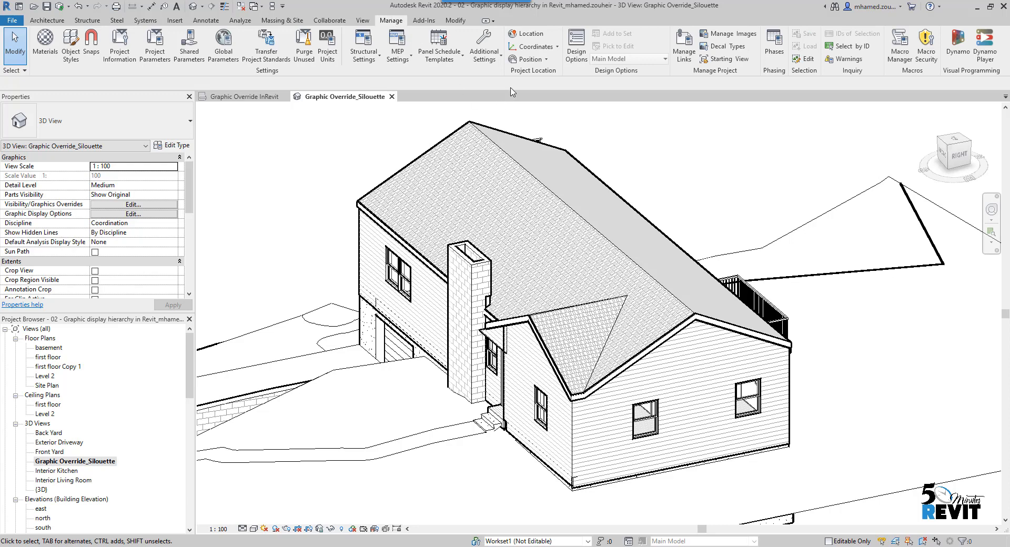
left_click(495, 62)
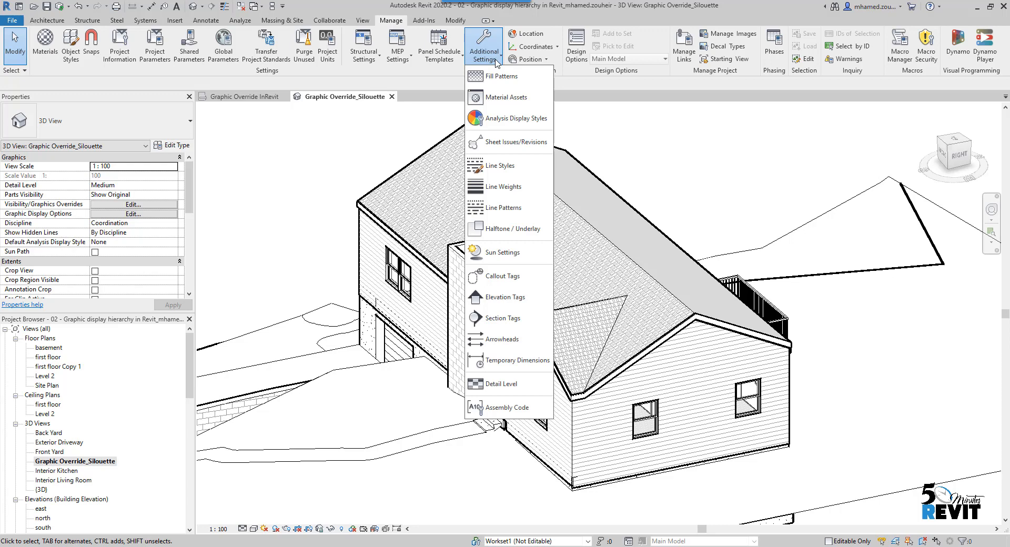
left_click(498, 166)
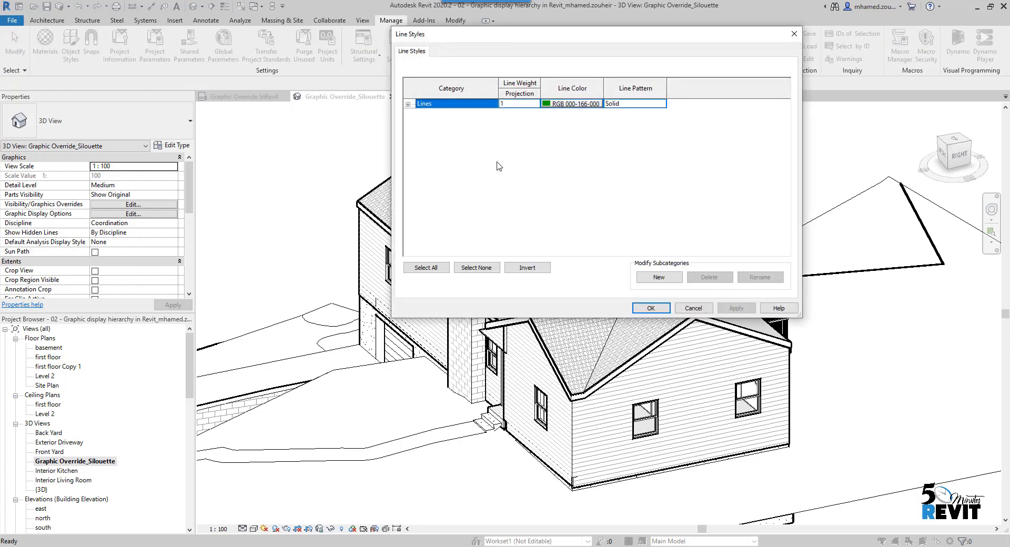
left_click(408, 106)
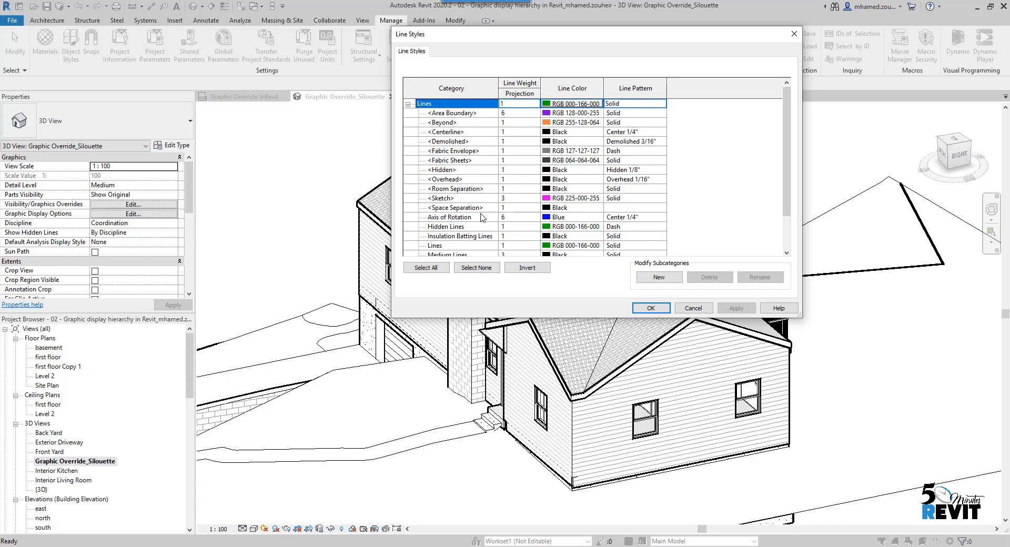
left_click(659, 278)
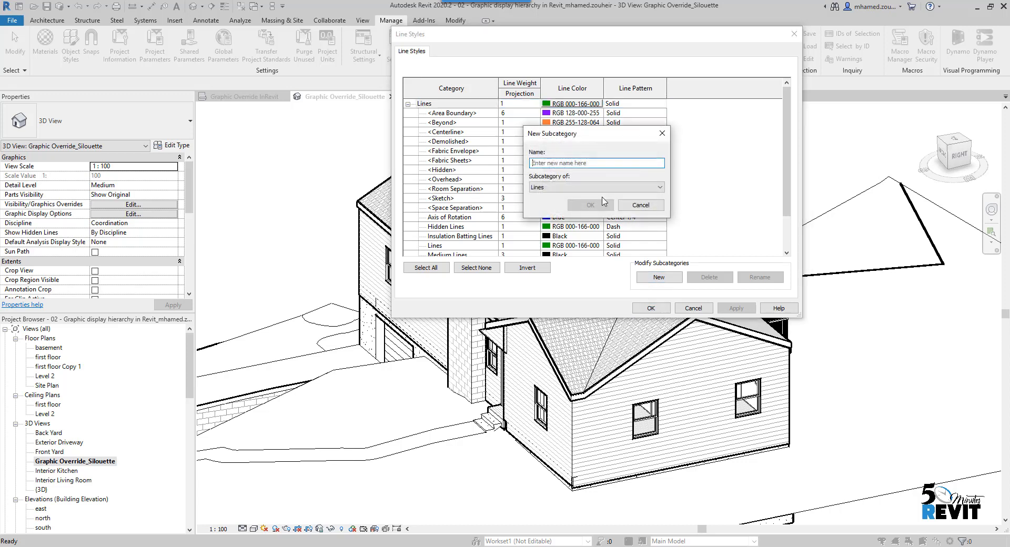
left_click(576, 164)
type("Silouette_Edge")
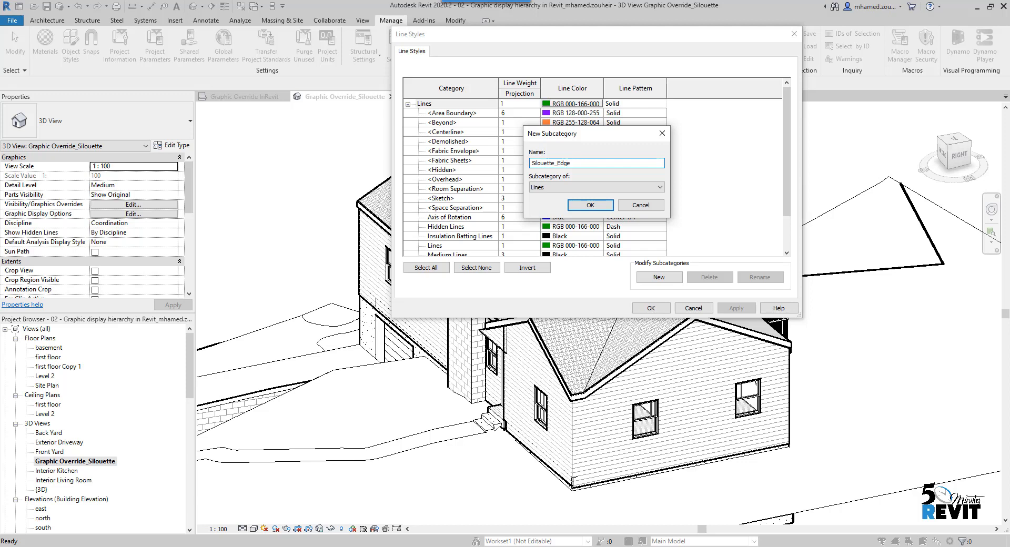
left_click(602, 205)
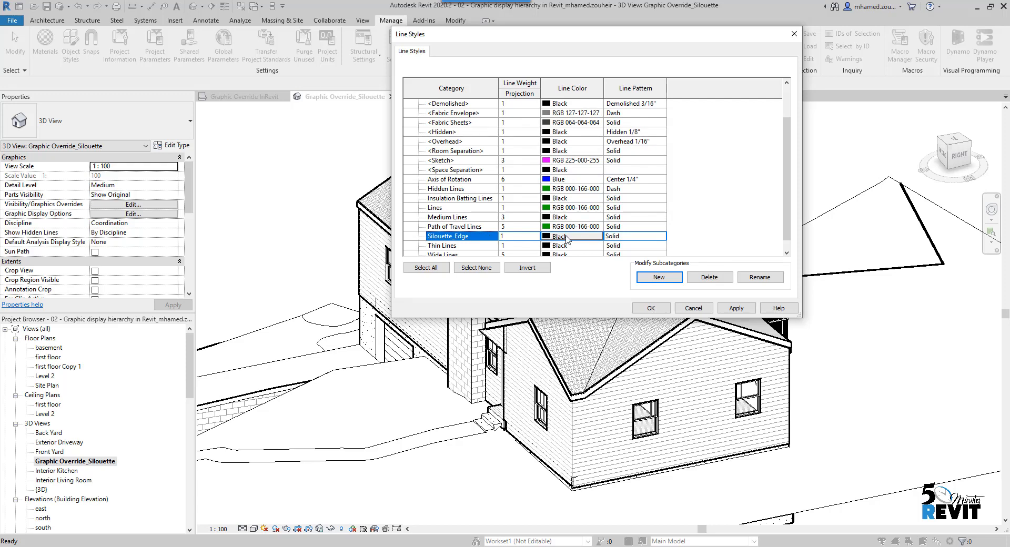
Set the Silouette_Edge line style to blue with a projection line weight of 7 and accept the line styles.
left_click(567, 239)
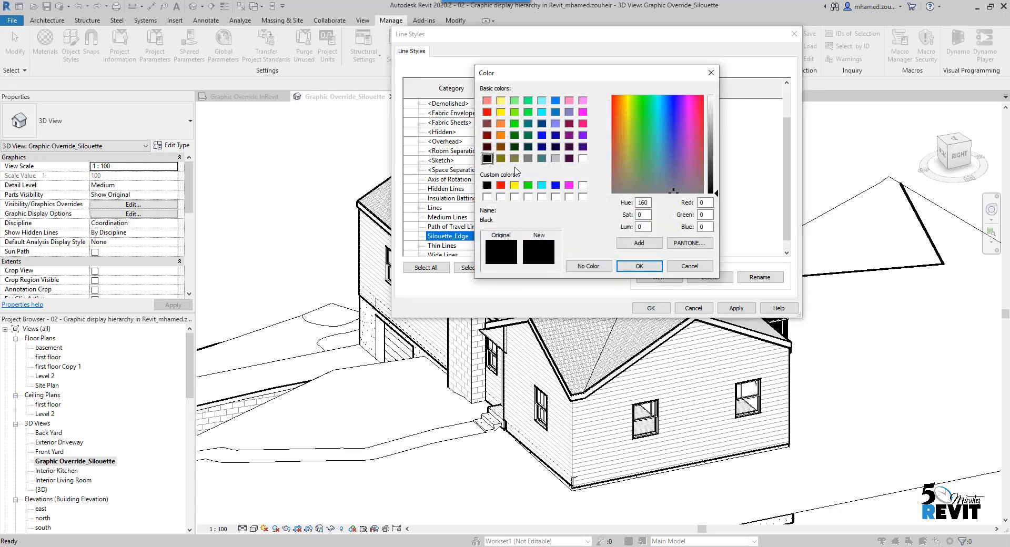
left_click(541, 135)
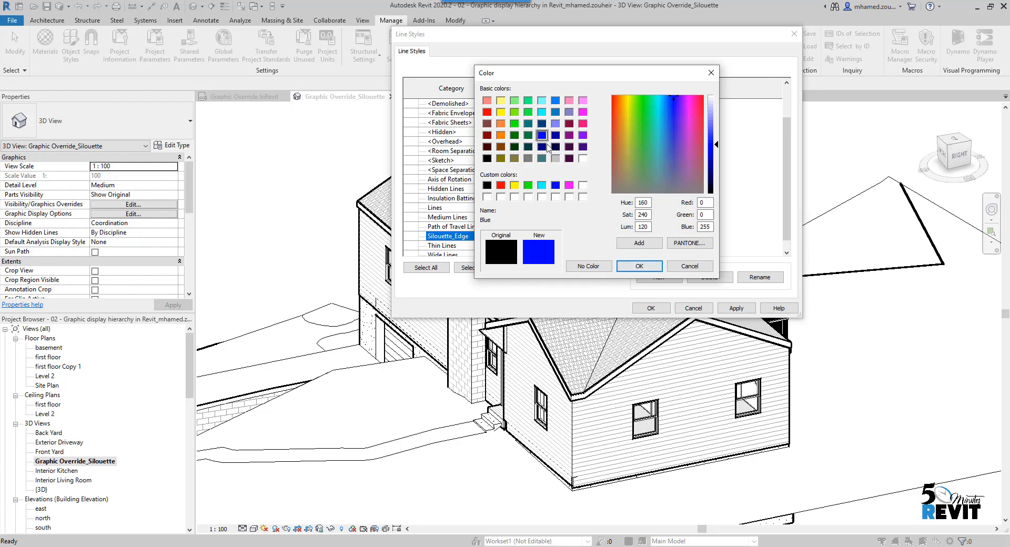
left_click(639, 267)
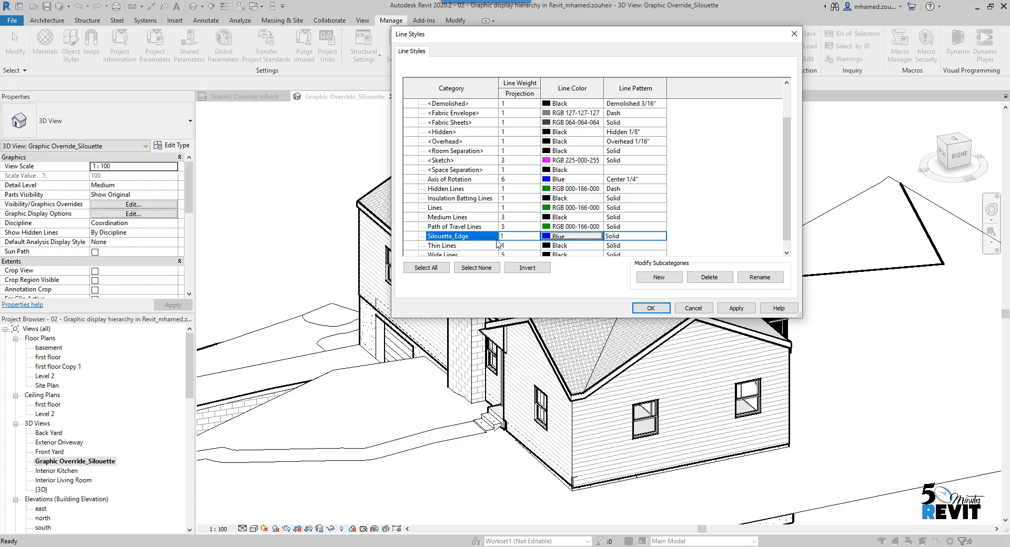
left_click(513, 236)
left_click(534, 236)
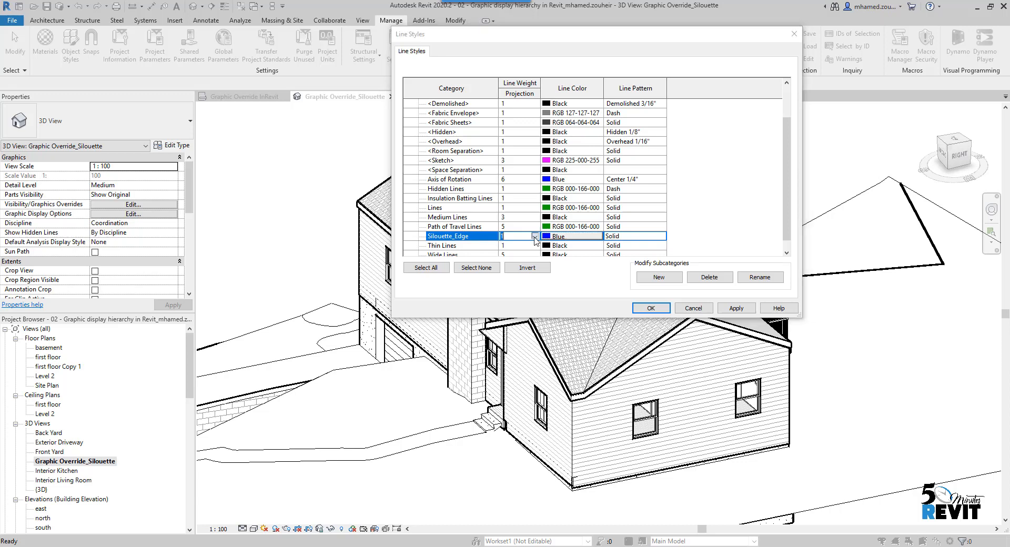
scroll(512, 273, "down", 1)
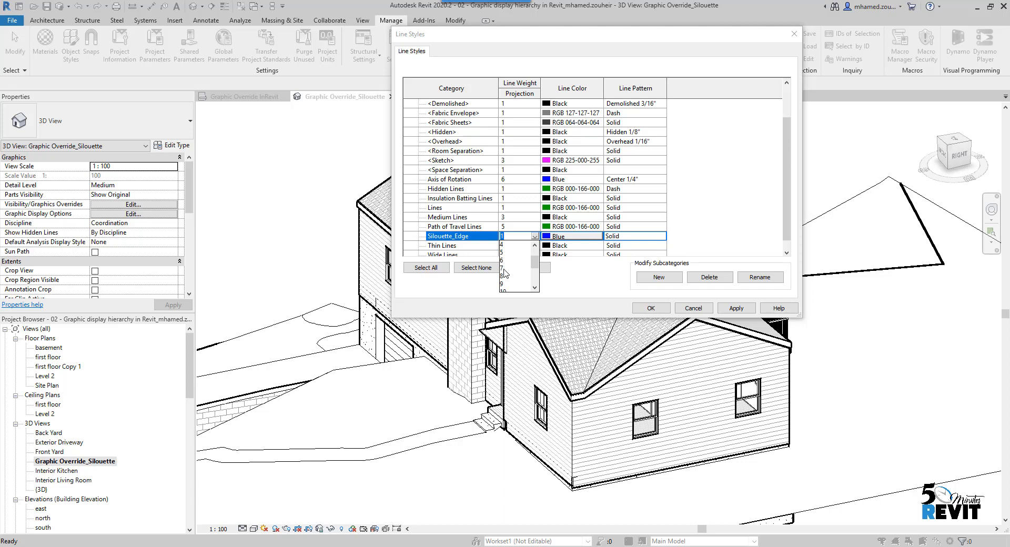
left_click(505, 268)
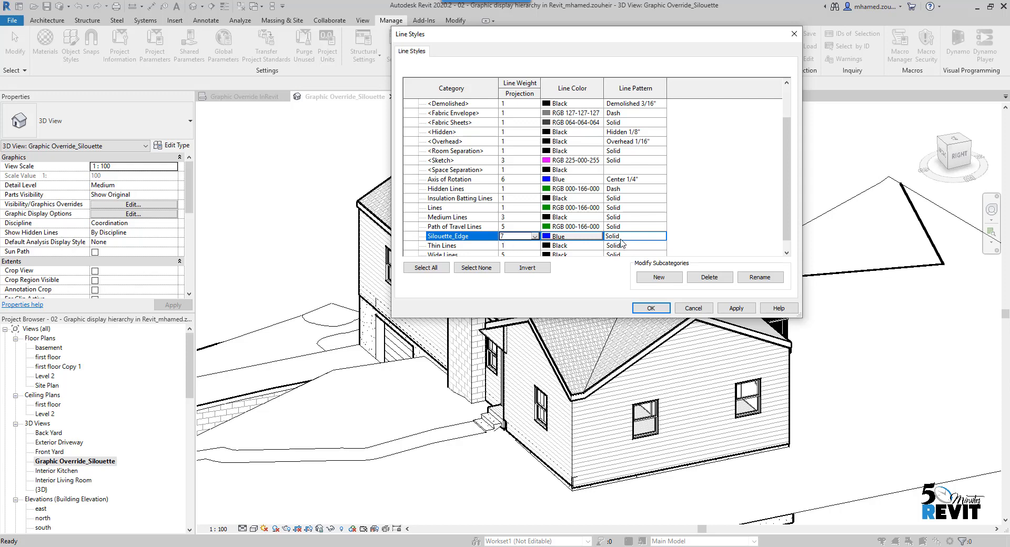
left_click(650, 309)
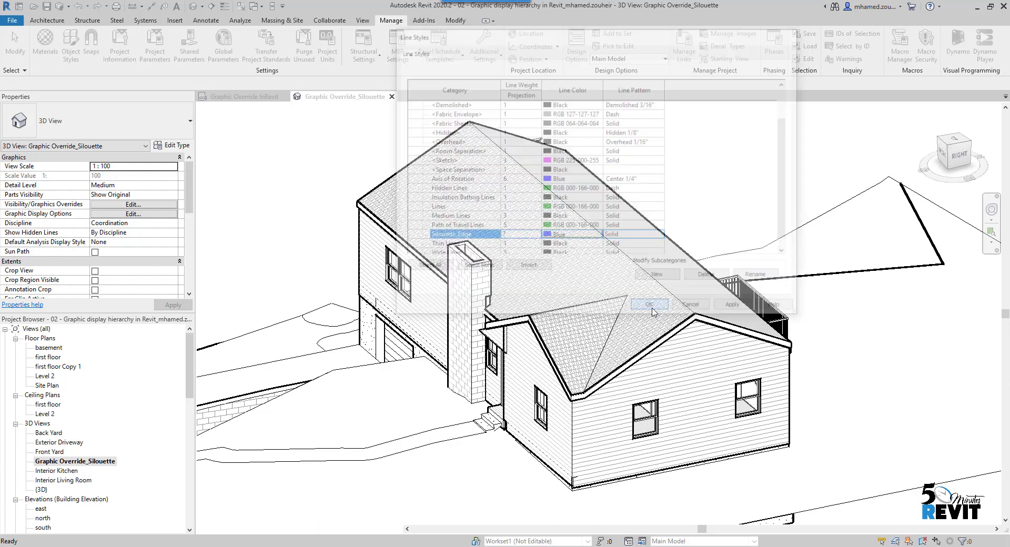
Set the 3D view's silhouettes to the Silouette_Edge line style in the graphic display options and view the result around the house.
middle_click_drag(551, 443, 564, 424)
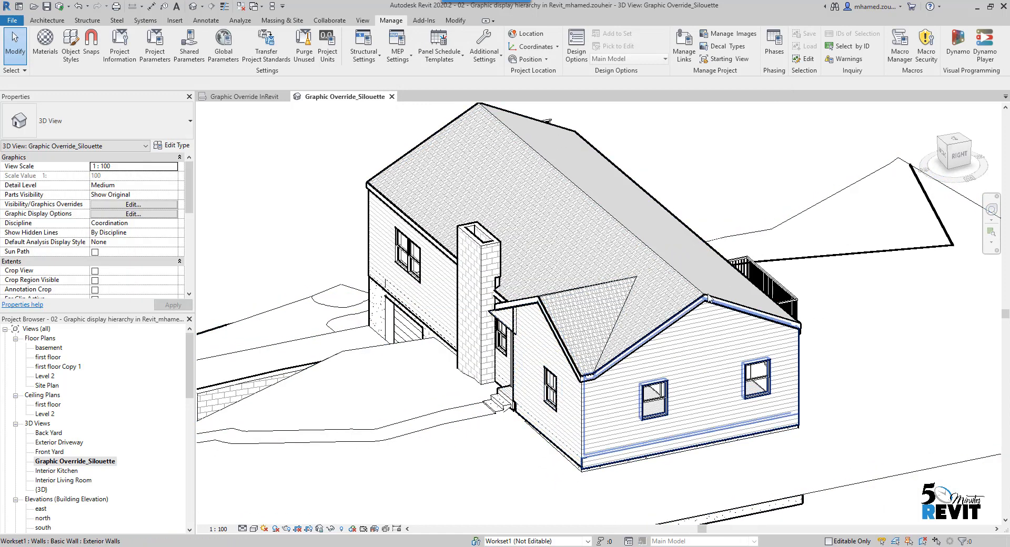
left_click(254, 530)
left_click(286, 452)
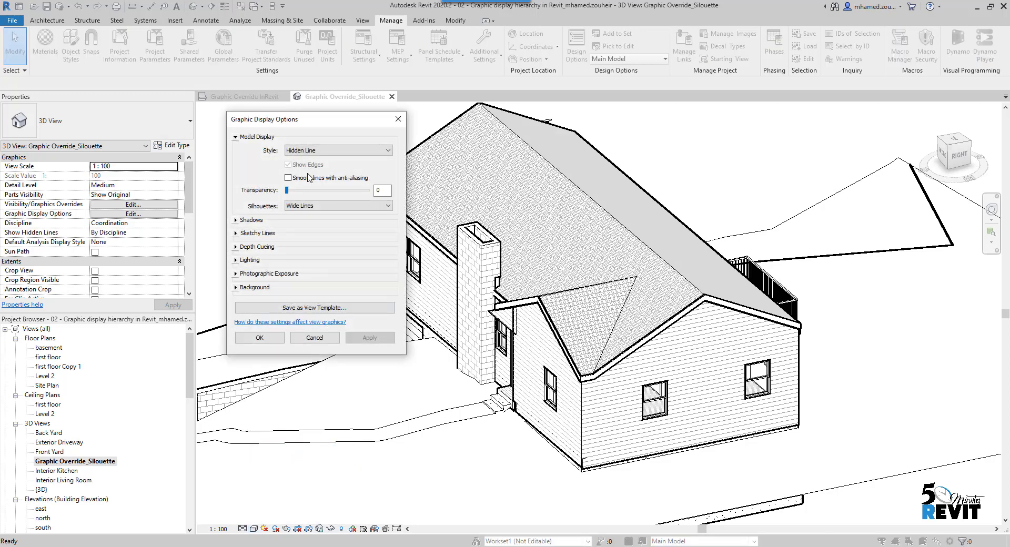
left_click(311, 206)
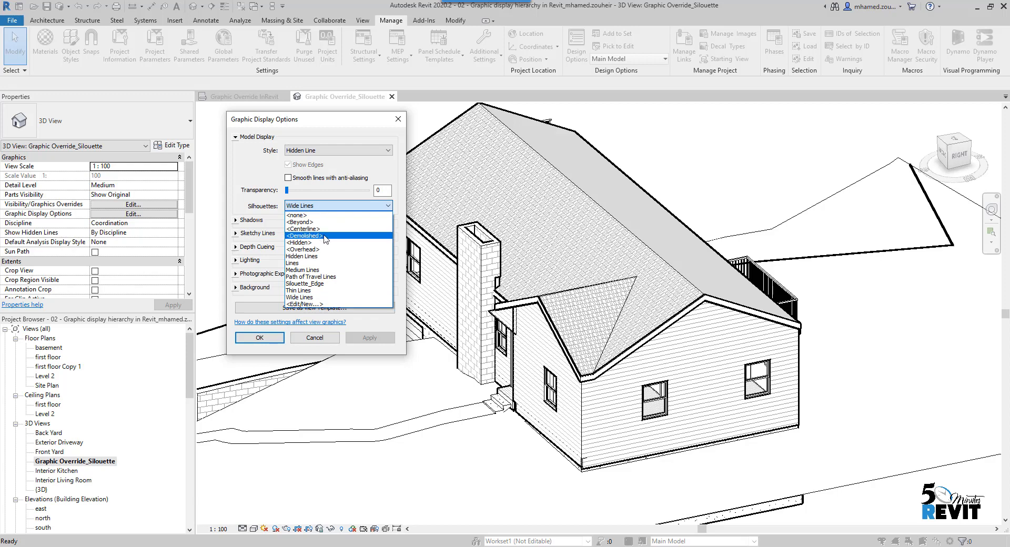
left_click(315, 284)
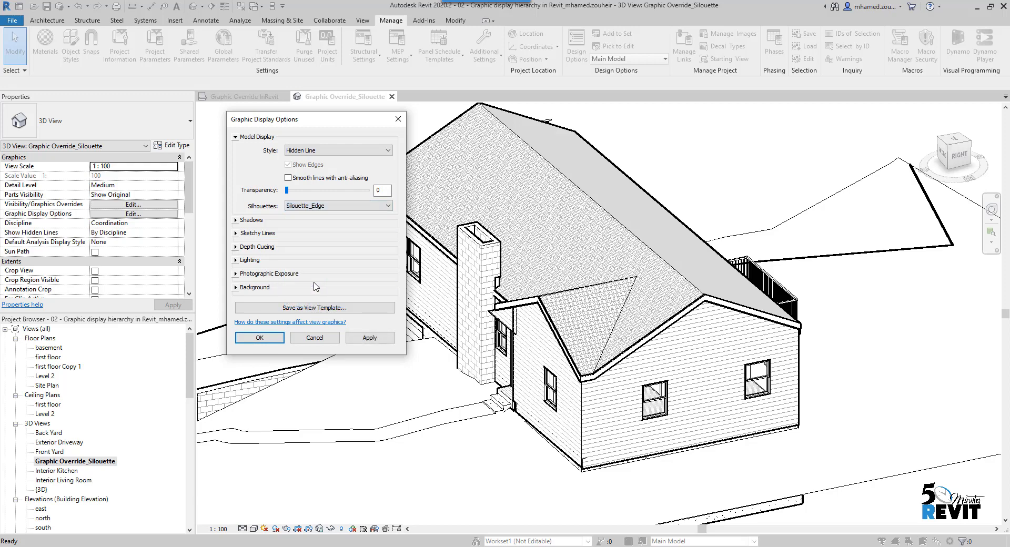
left_click(373, 340)
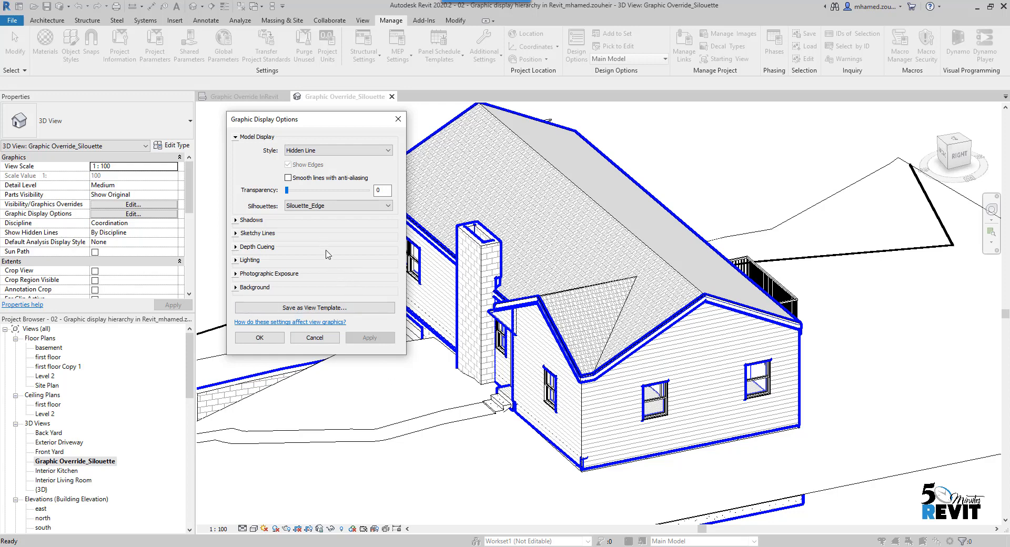
left_click(259, 337)
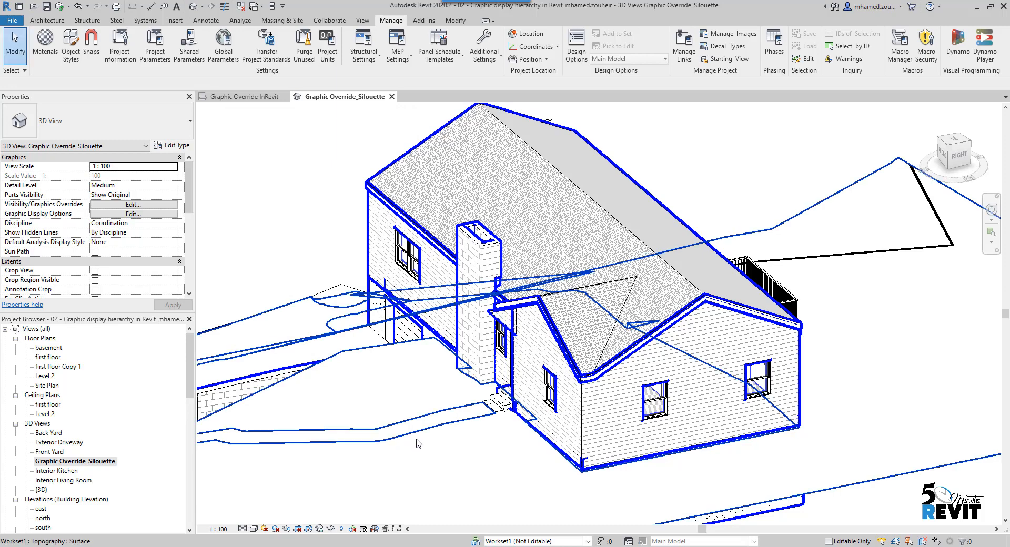
middle_click_drag(421, 442, 879, 459, "shift")
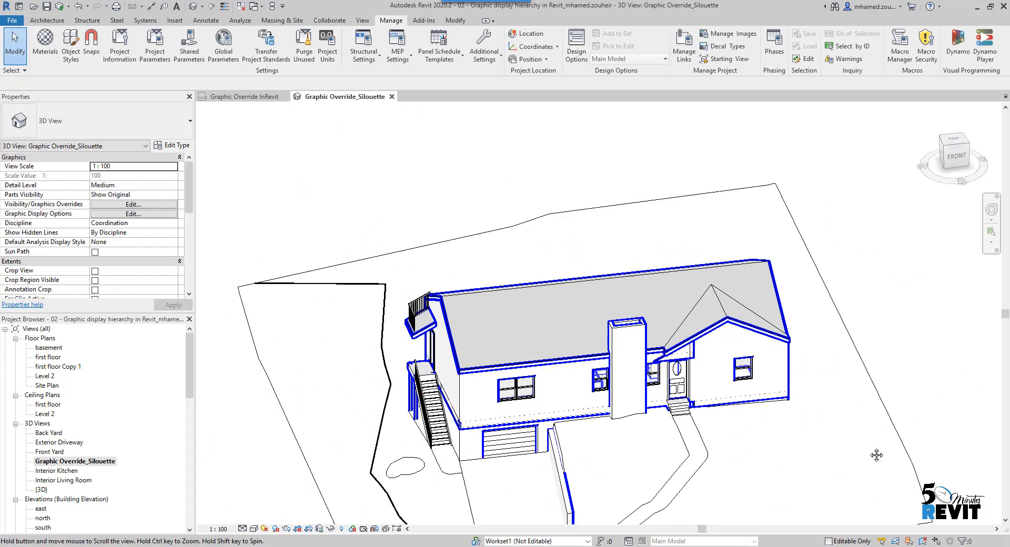